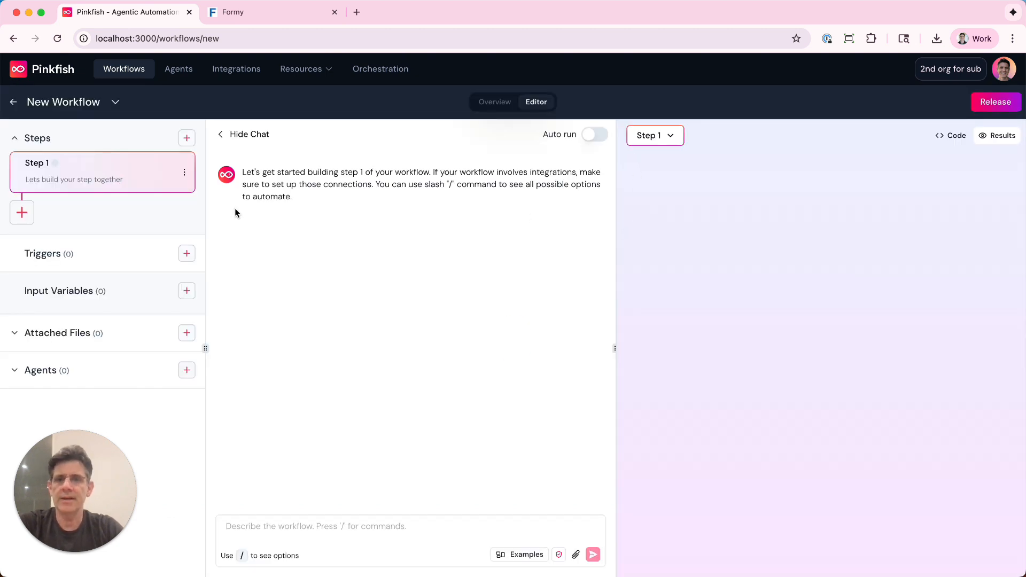
Attach onerecord.json to the new workflow, and build and run step 1 with the prompt "get onerecord.json".
drag(1024, 69, 66, 329)
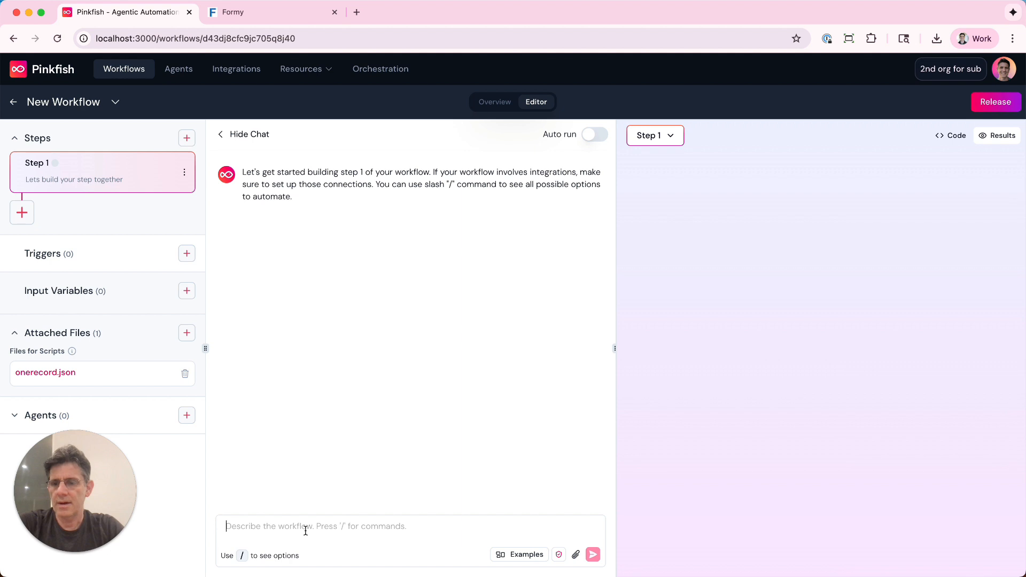
text(get o)
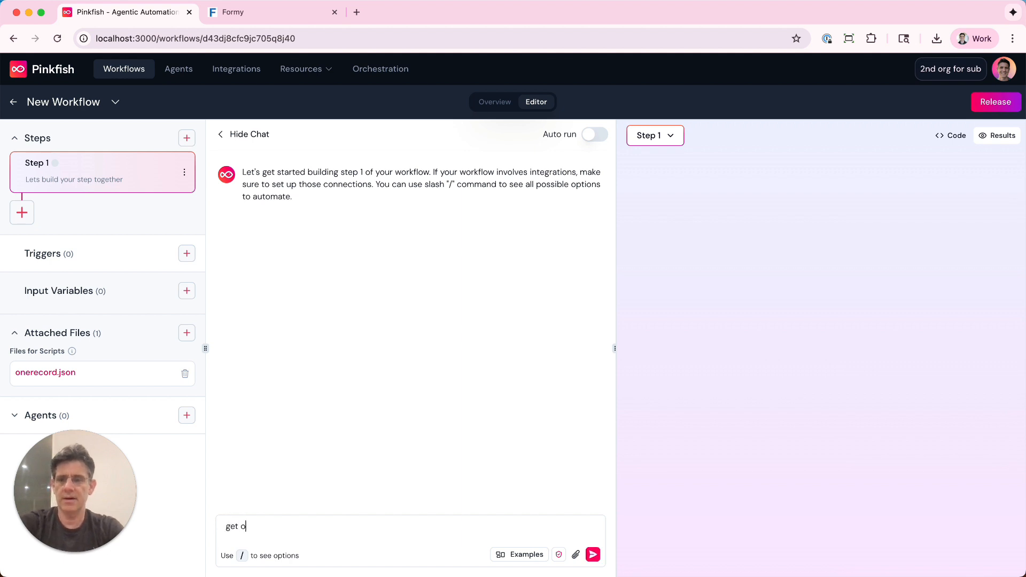
text(nerecord.c)
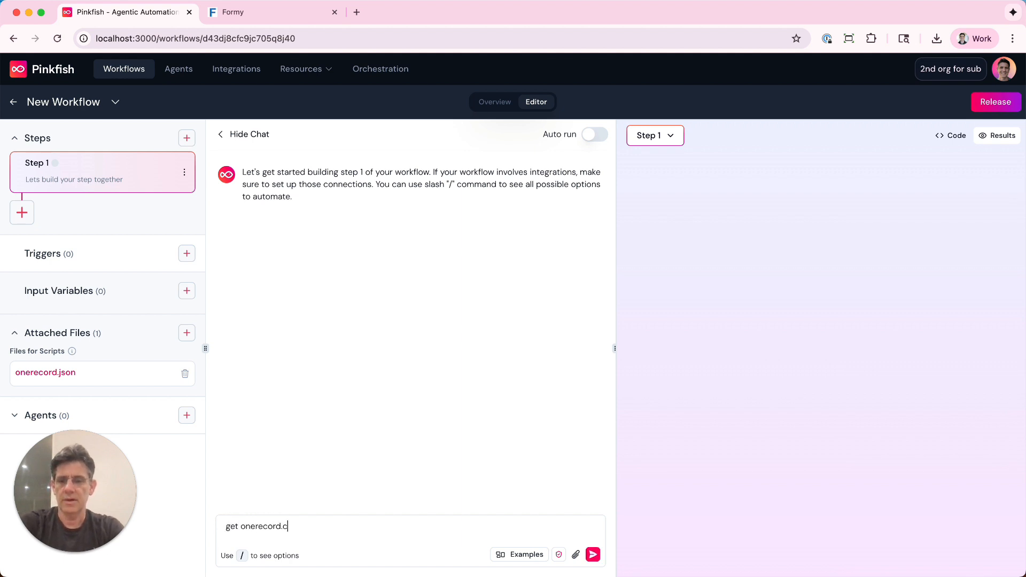
text(son)
key(Return)
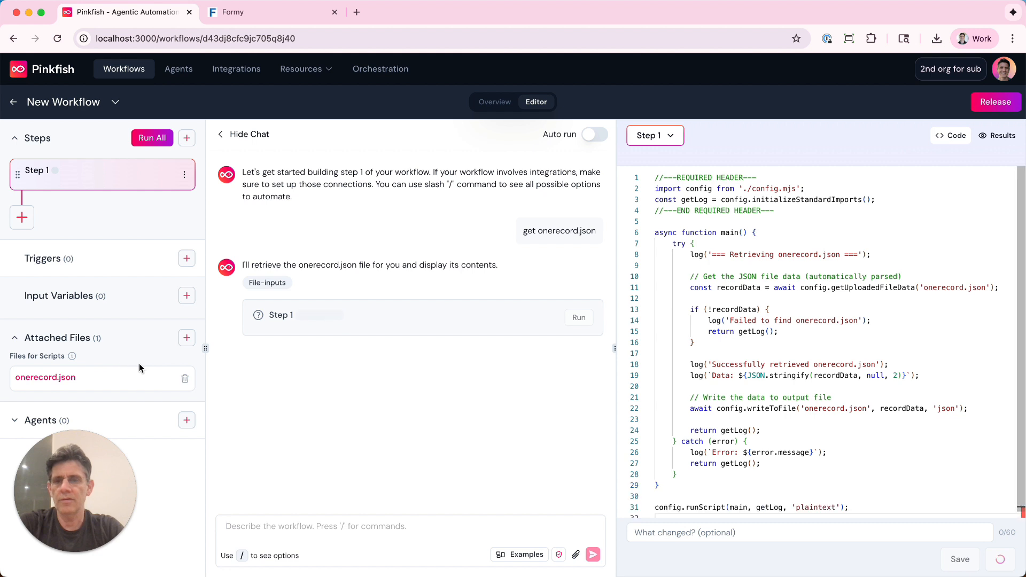
click(581, 319)
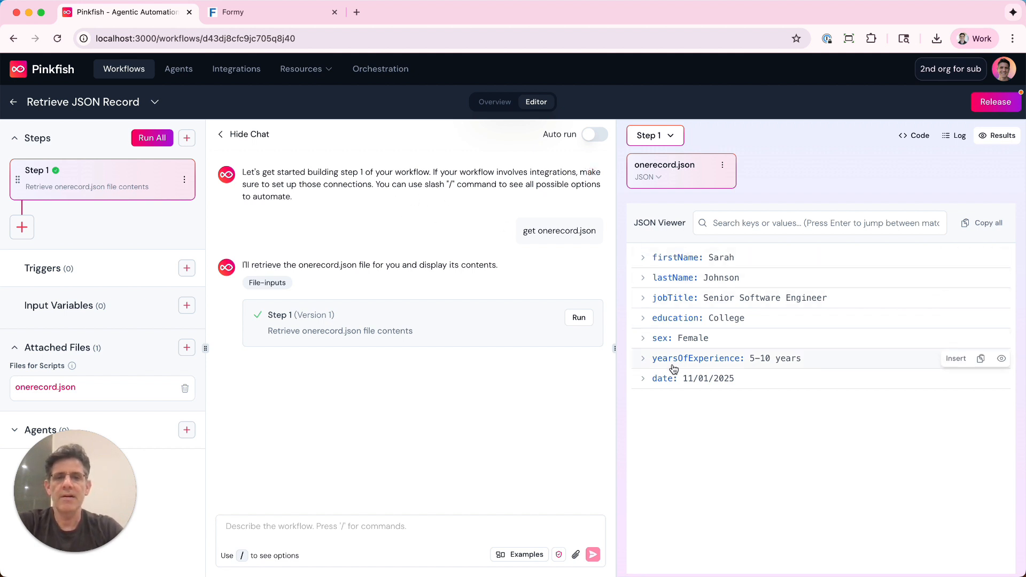
Capture a screenshot of the complete web form on the Formy page and return to the Pinkfish workflow.
click(256, 16)
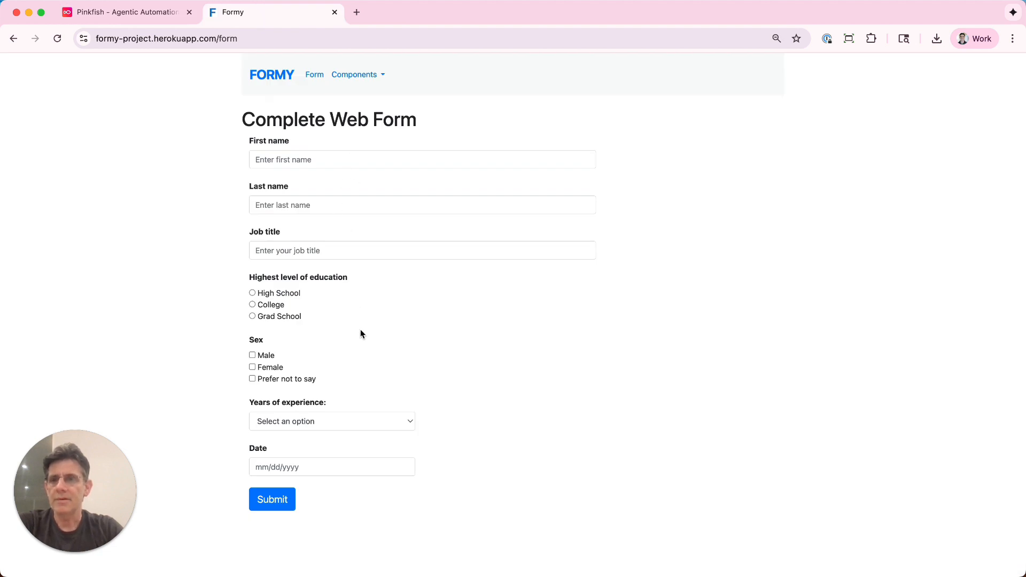
key(super+shift+4)
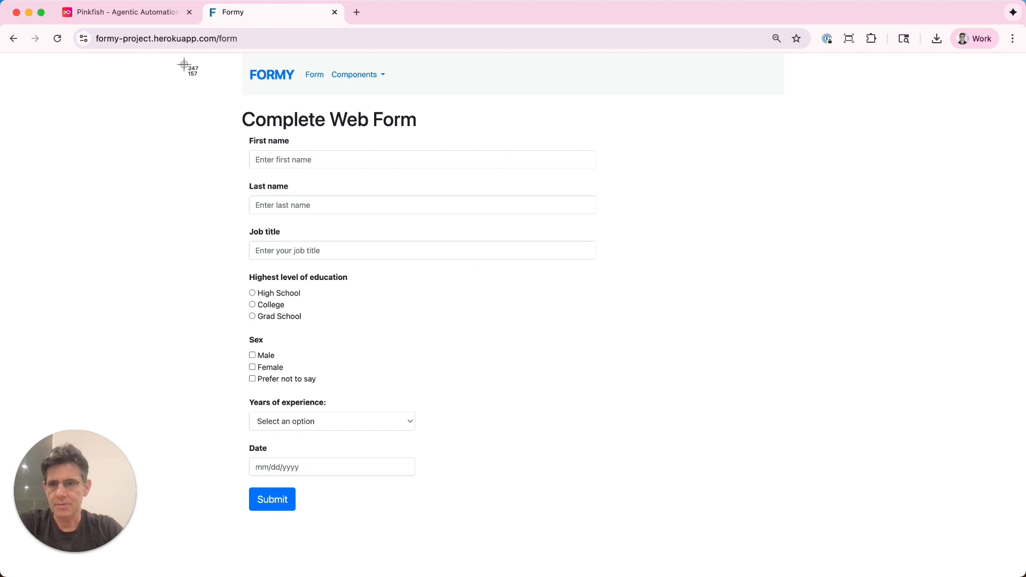
drag(178, 65, 632, 534)
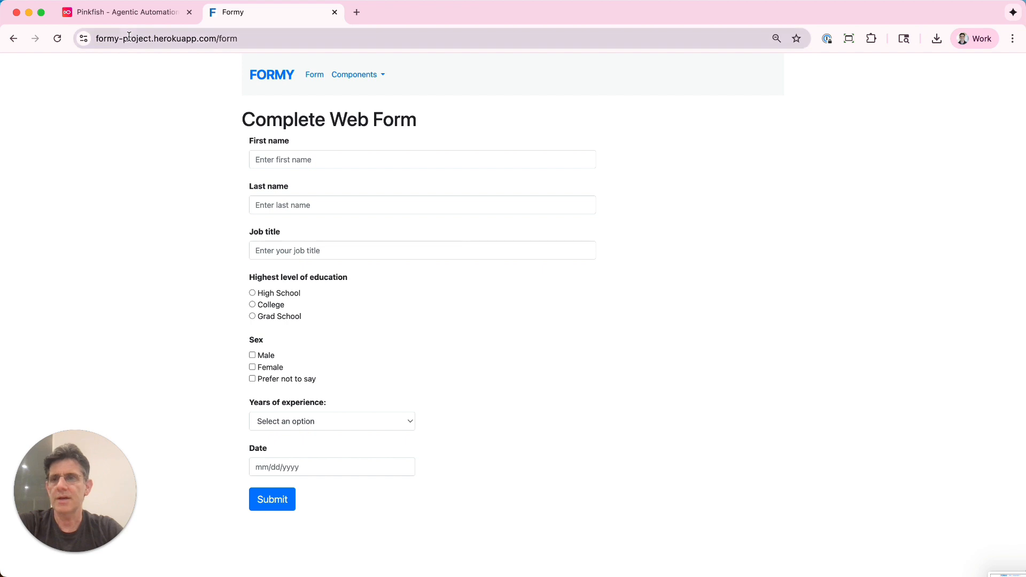
click(128, 13)
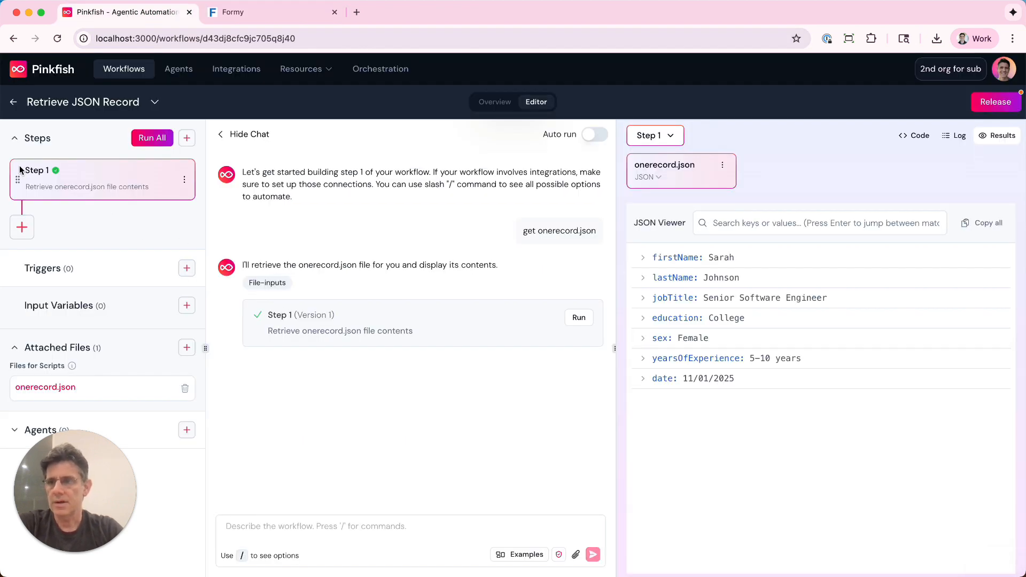
Add a second step to the workflow and insert the Browser operator skill in its prompt.
click(24, 235)
click(22, 229)
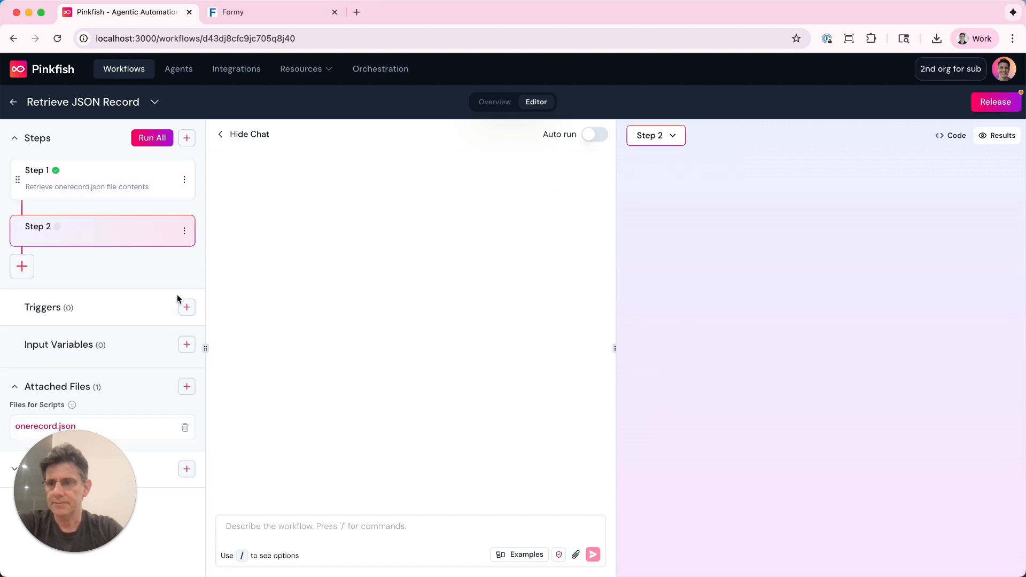
click(282, 522)
text(/brow)
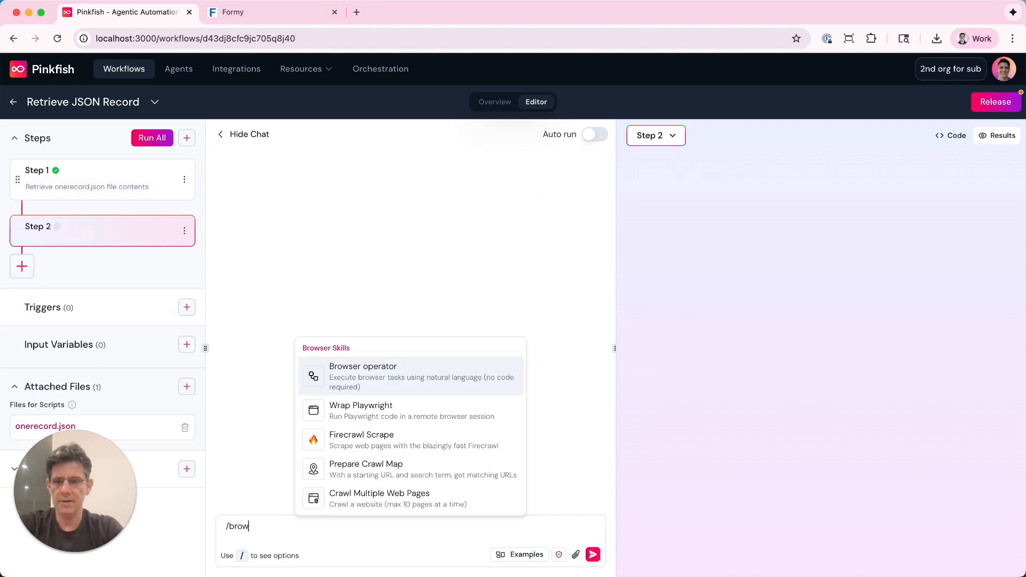
key(Return)
text(fi)
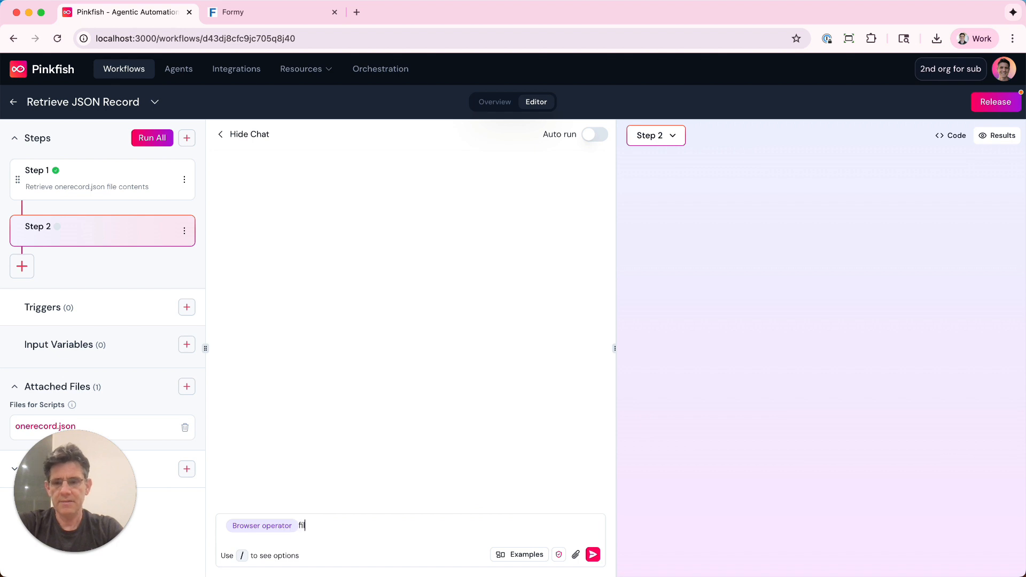
text(ll out the form at)
click(250, 11)
click(234, 38)
key(super+c)
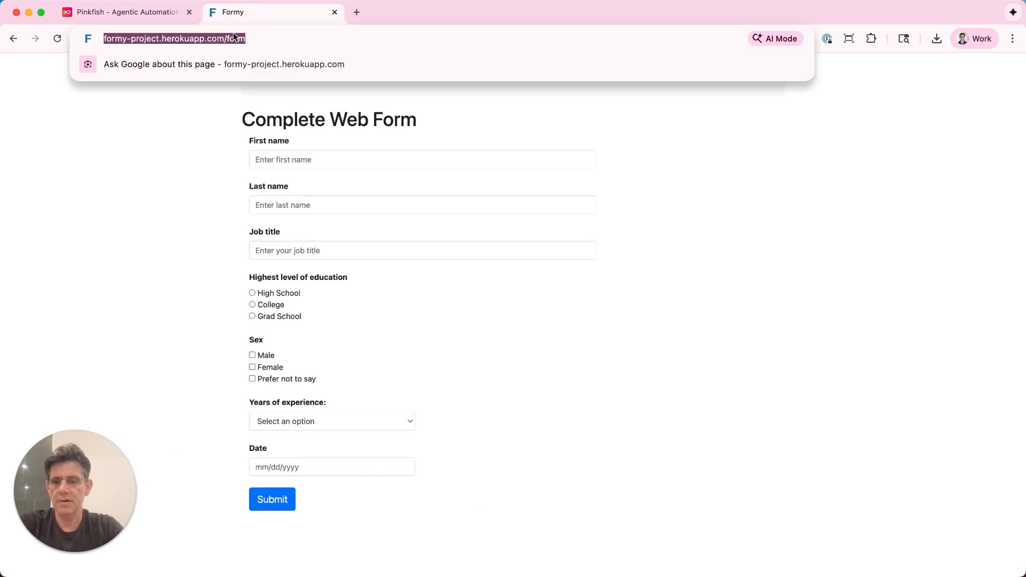
click(153, 18)
key(super+v)
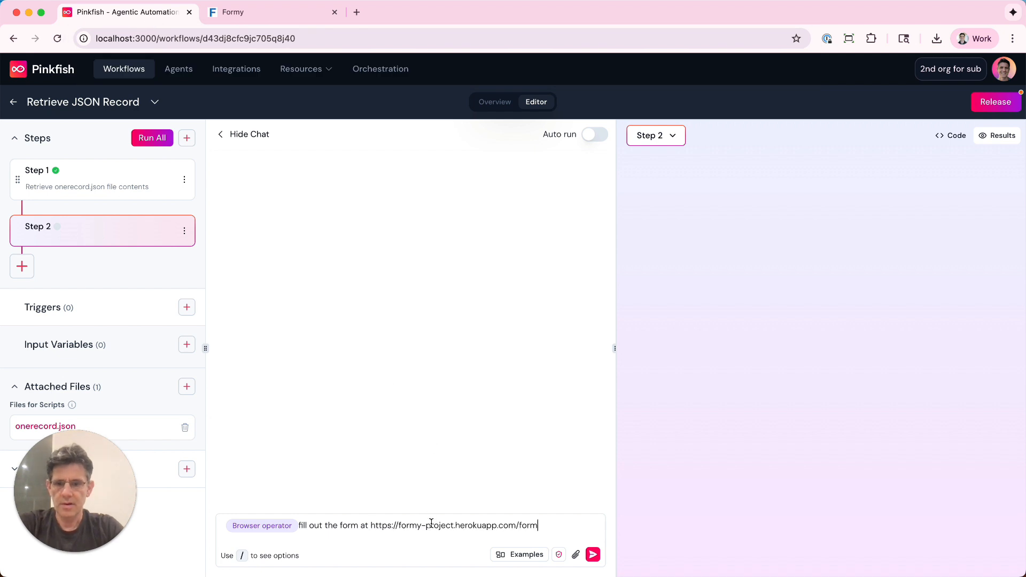
text(using the data from the previous step. see attached preview of the form)
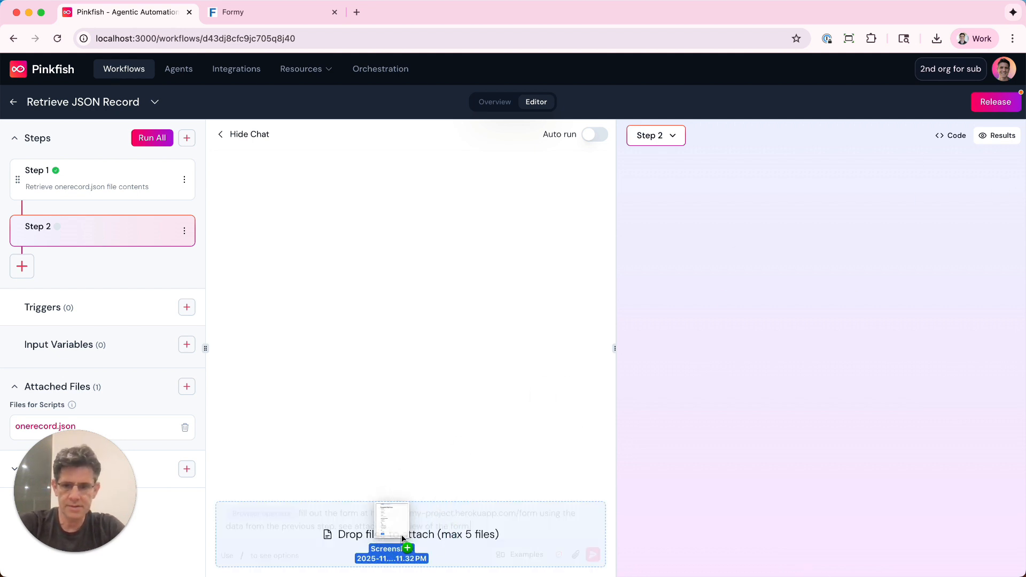
Attach the form screenshot to the prompt, and generate and run the step 2 automation.
drag(402, 535, 402, 531)
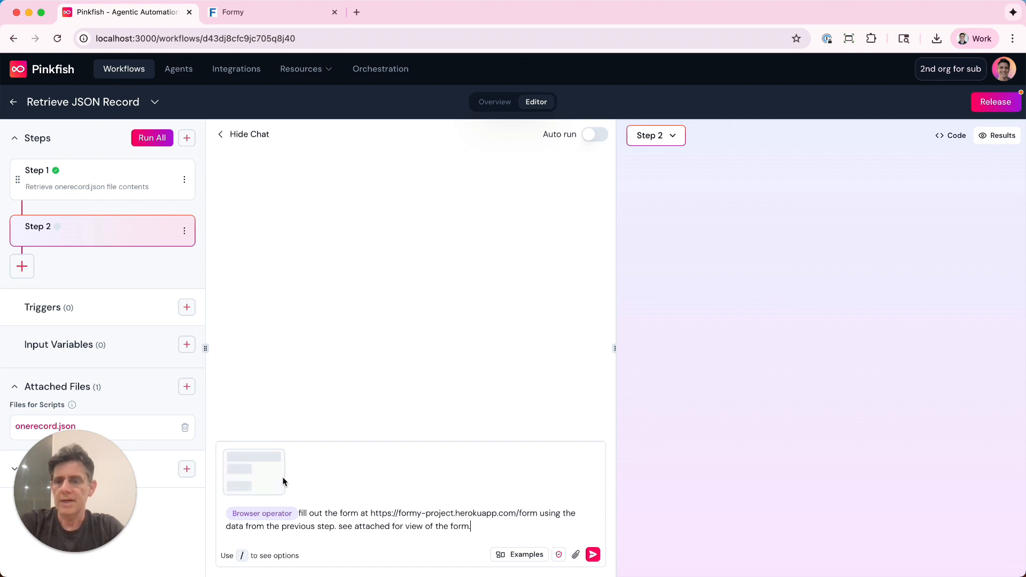
click(593, 555)
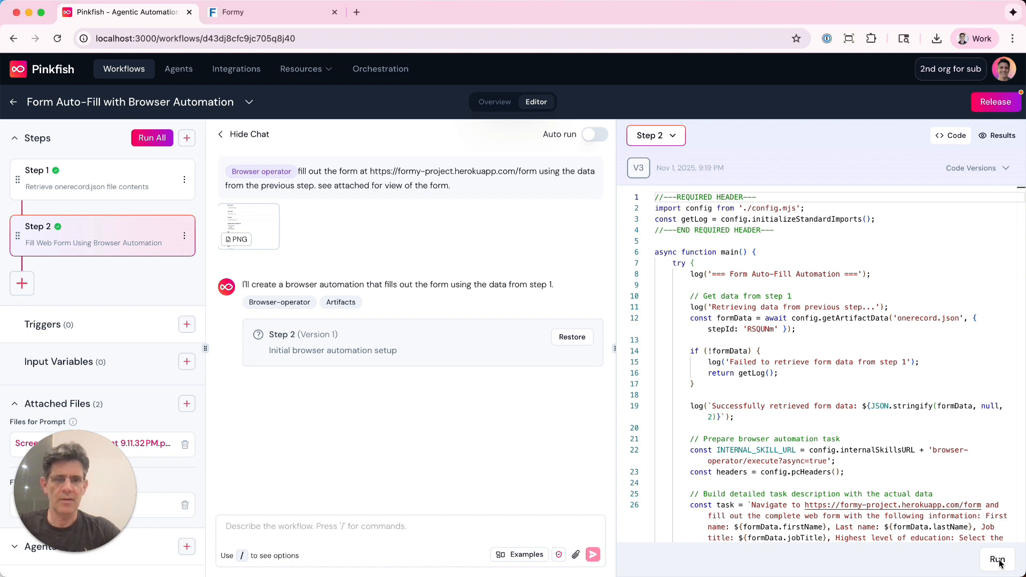
click(998, 560)
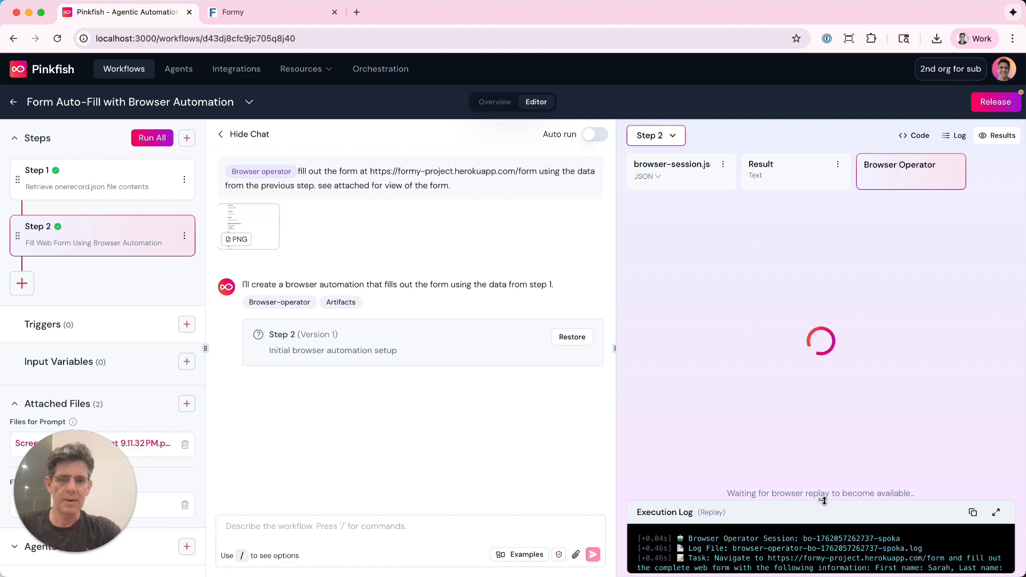
Review the execution log and the browser replay of the step 2 run, resizing the log area between them.
drag(822, 500, 821, 440)
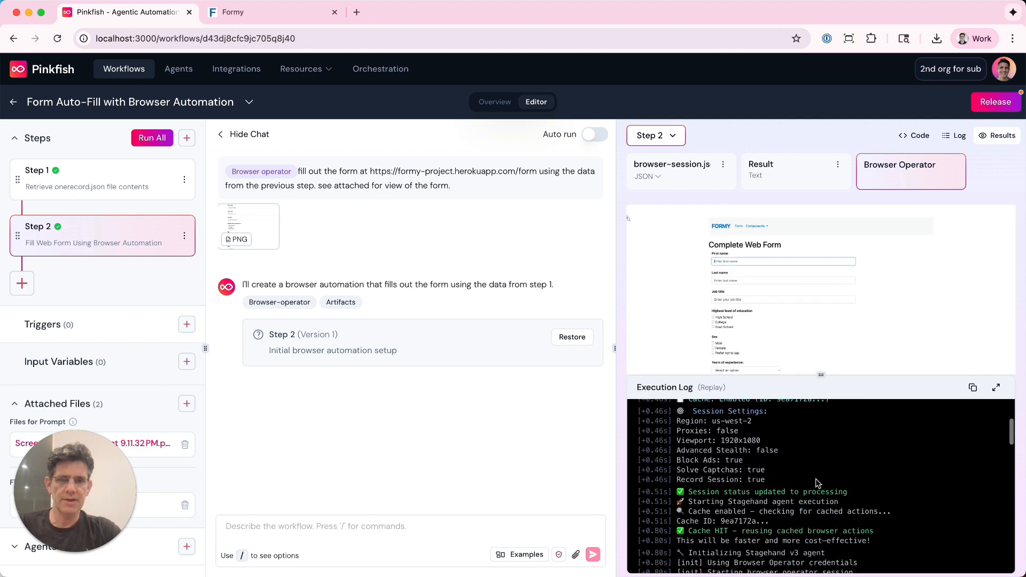
scroll(817, 483, down, 10)
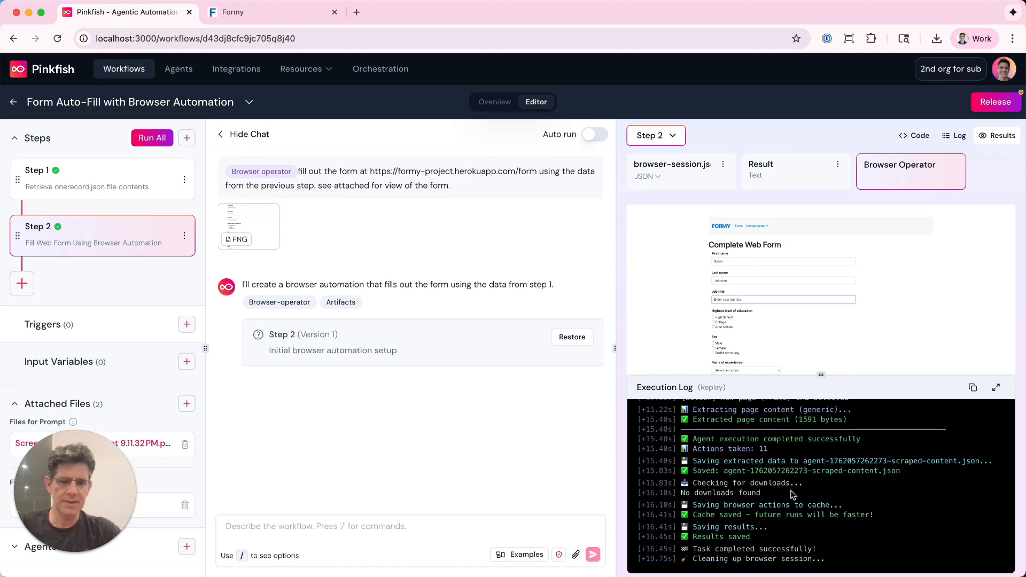
drag(819, 376, 813, 432)
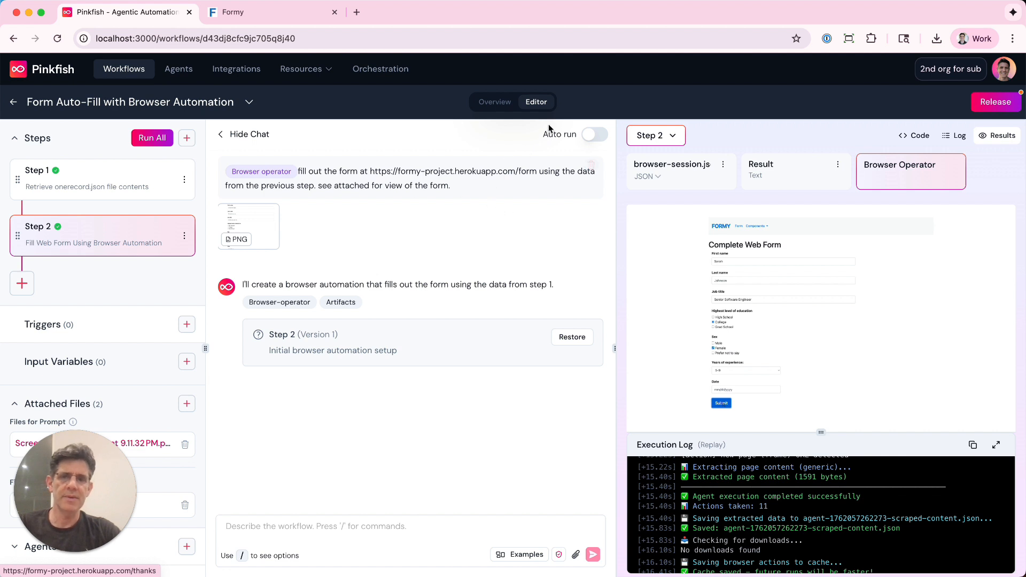
Update step 2 with the prompt "actually fill out the forms and ALSO submit the button" and run the new version.
click(300, 521)
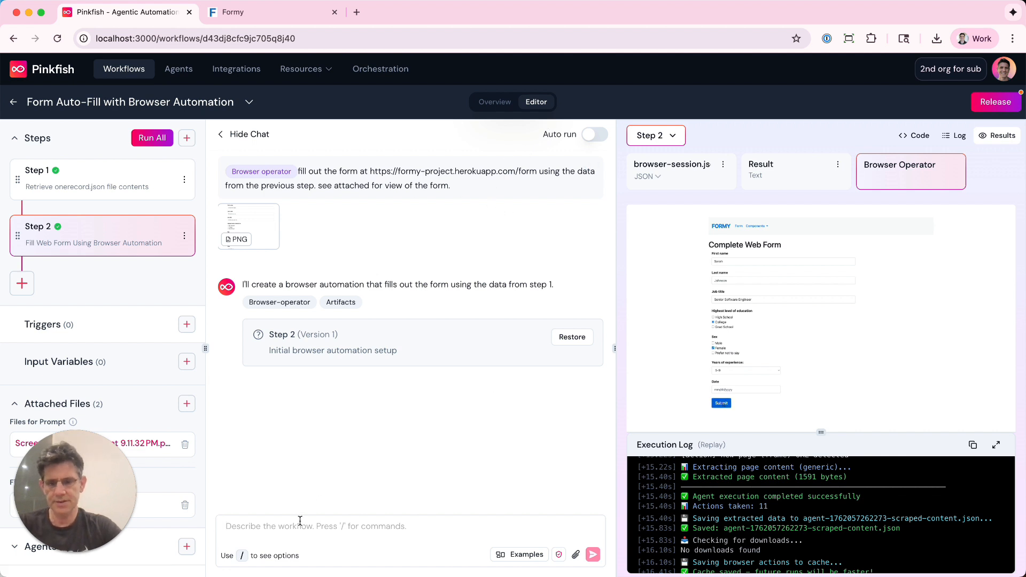
text(actually fi)
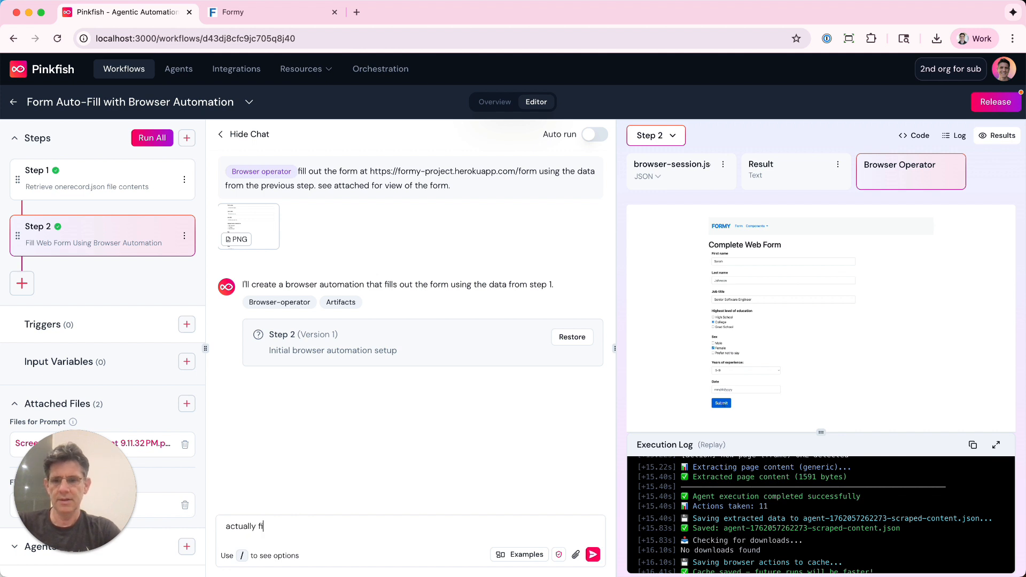
text(ll out the forms and AL)
text(SO submt)
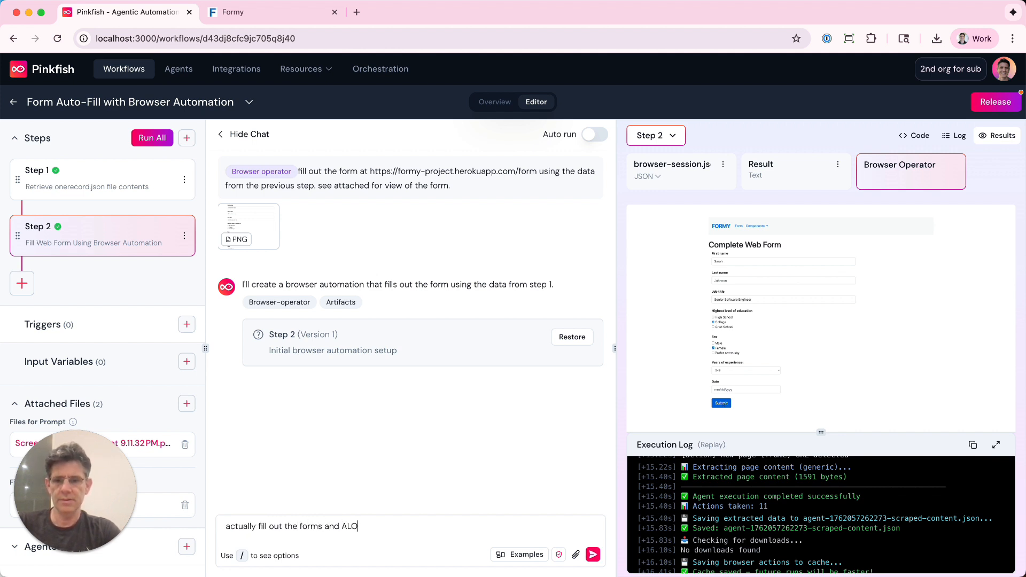
key(BackSpace)
key(BackSpace)
text(mit the button)
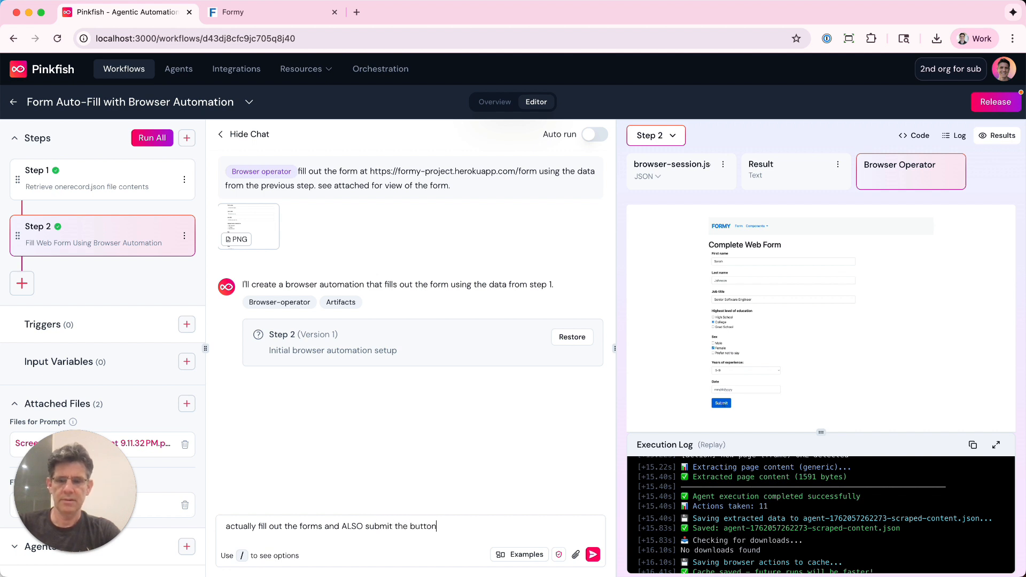
key(Return)
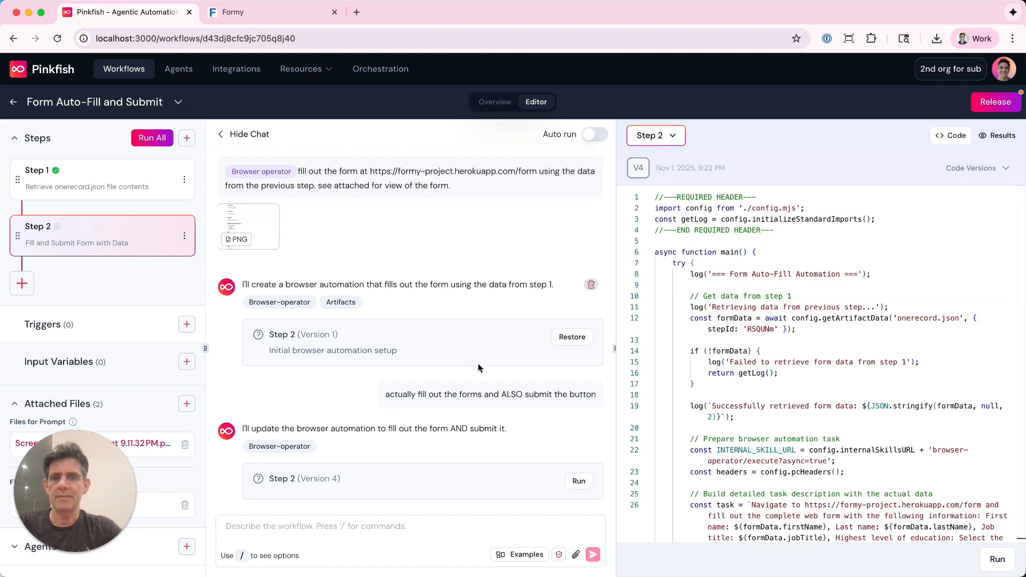
click(998, 559)
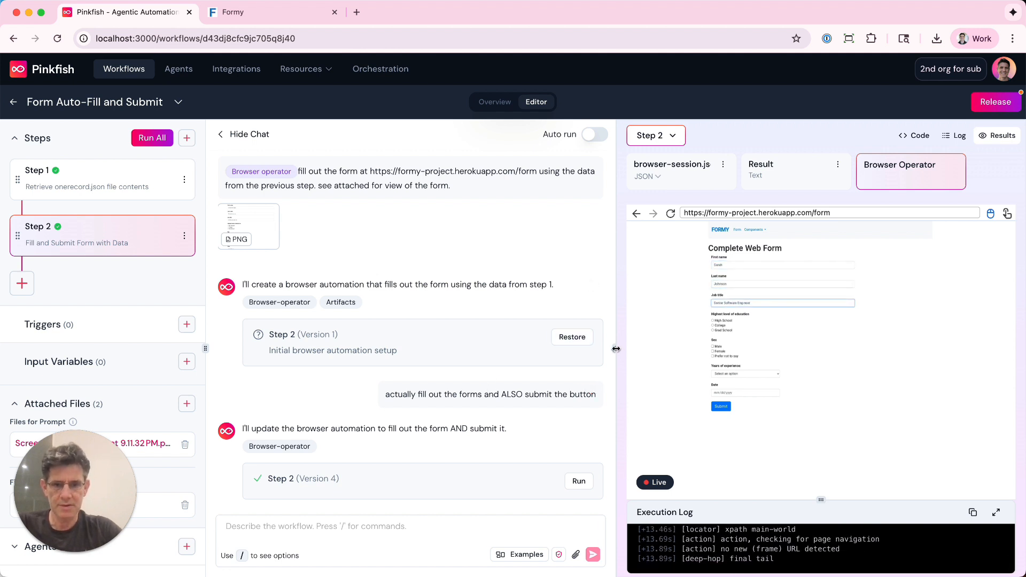
Widen the browser operator view and look through the run's execution log at full size.
drag(616, 349, 452, 350)
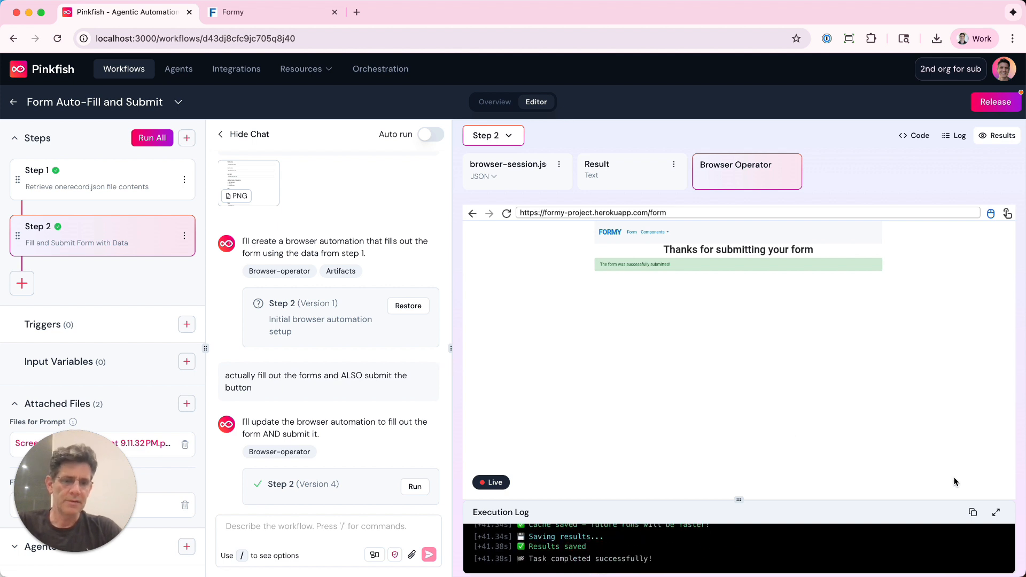
click(998, 514)
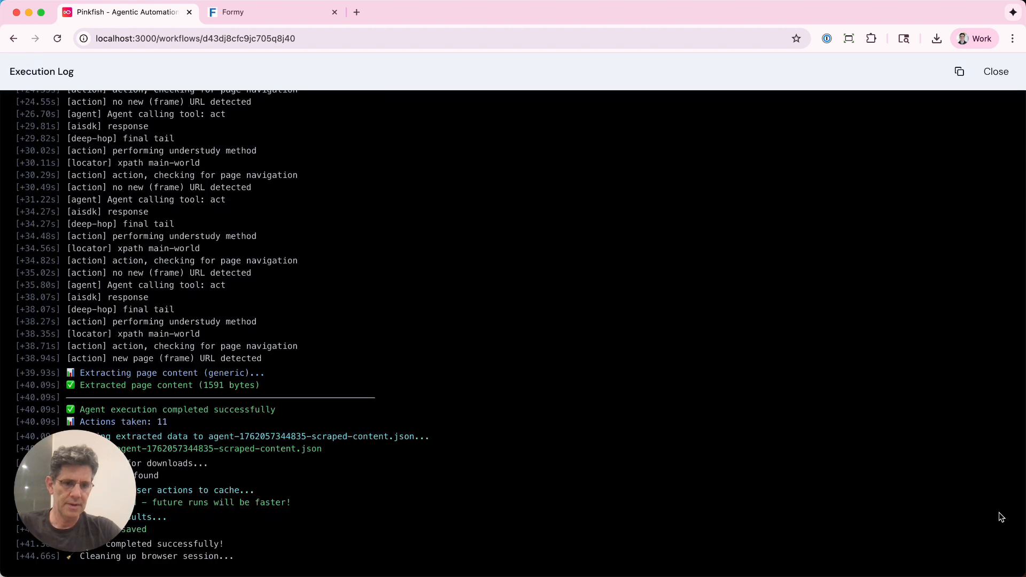
scroll(367, 313, up, 15)
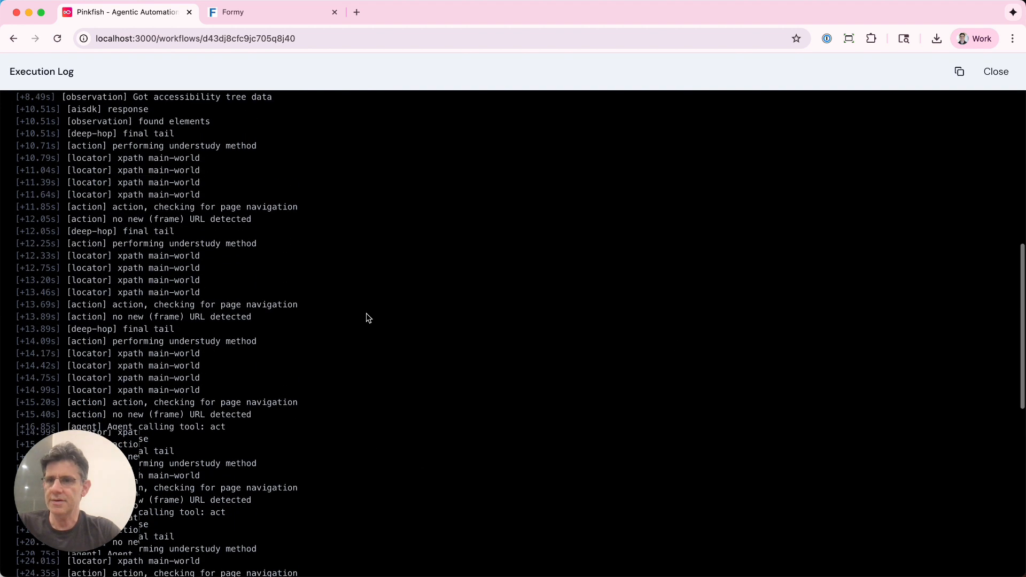
key(Escape)
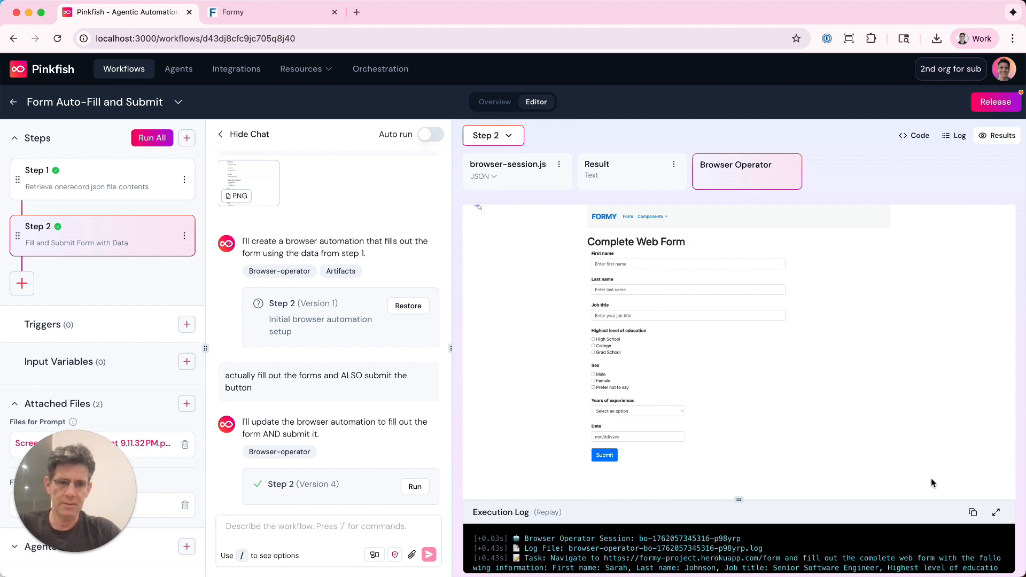
Examine the replay's full execution log, highlighting the session settings from Region to Record Session, and close it.
click(995, 515)
scroll(518, 349, down, 10)
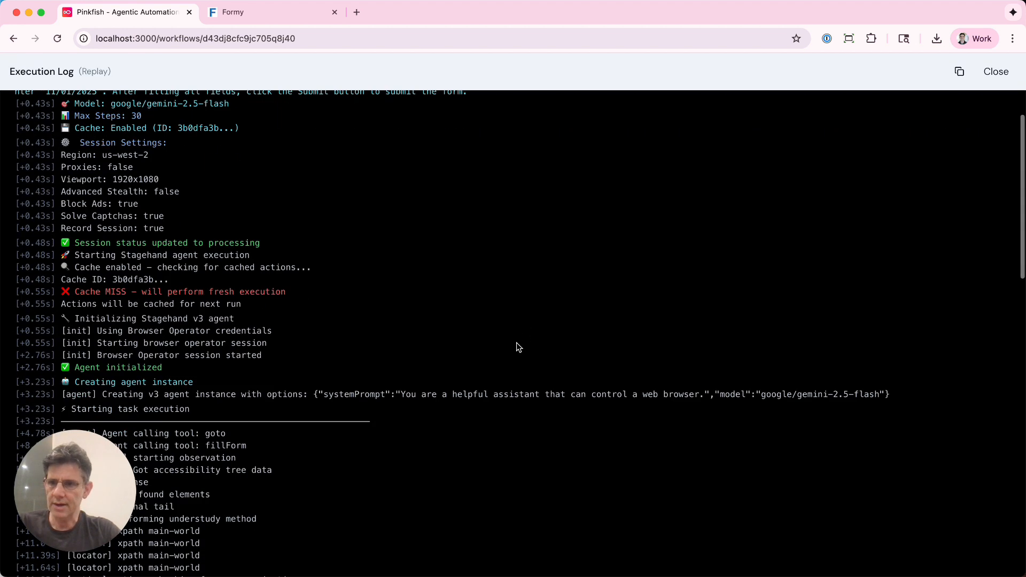
scroll(518, 348, down, 10)
scroll(518, 348, up, 20)
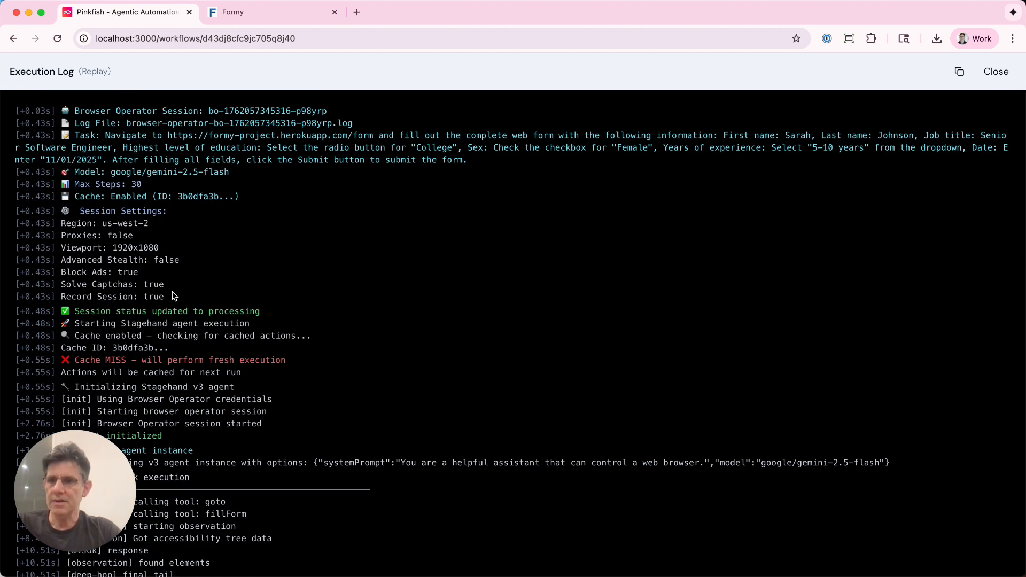
drag(174, 296, 77, 223)
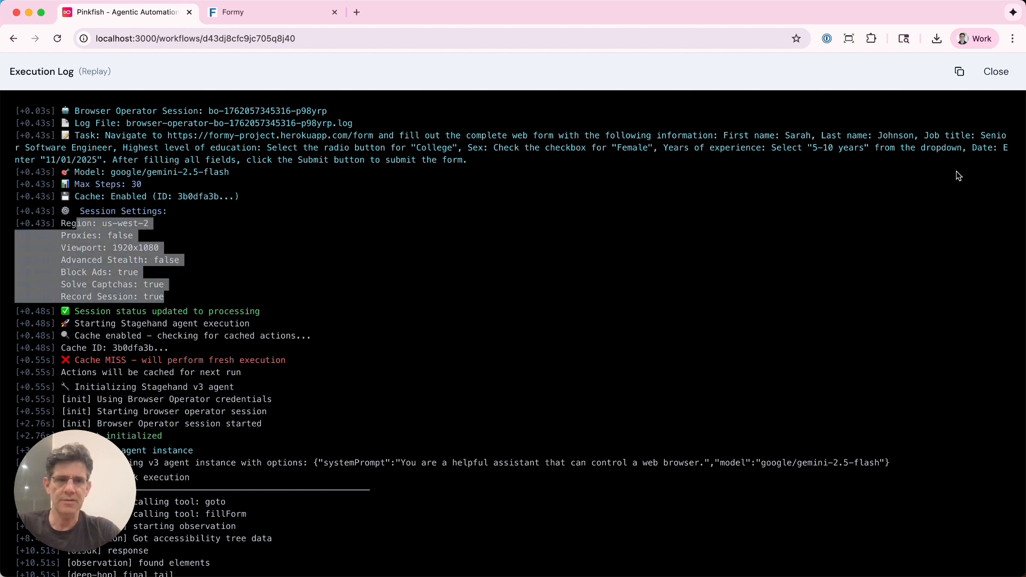
click(996, 71)
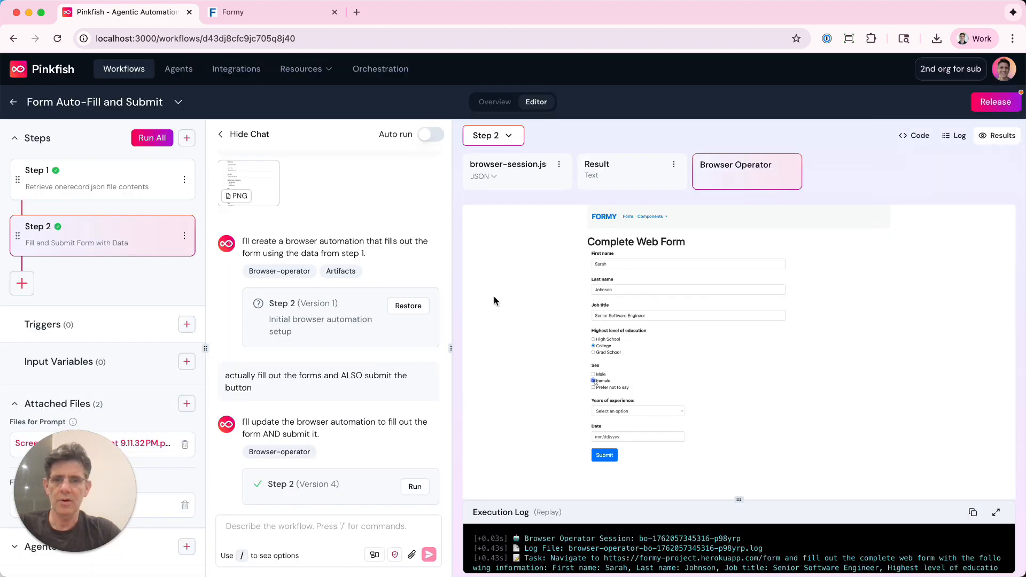
Widen the chat area again and review the results of step 1 and step 2.
drag(452, 347, 592, 342)
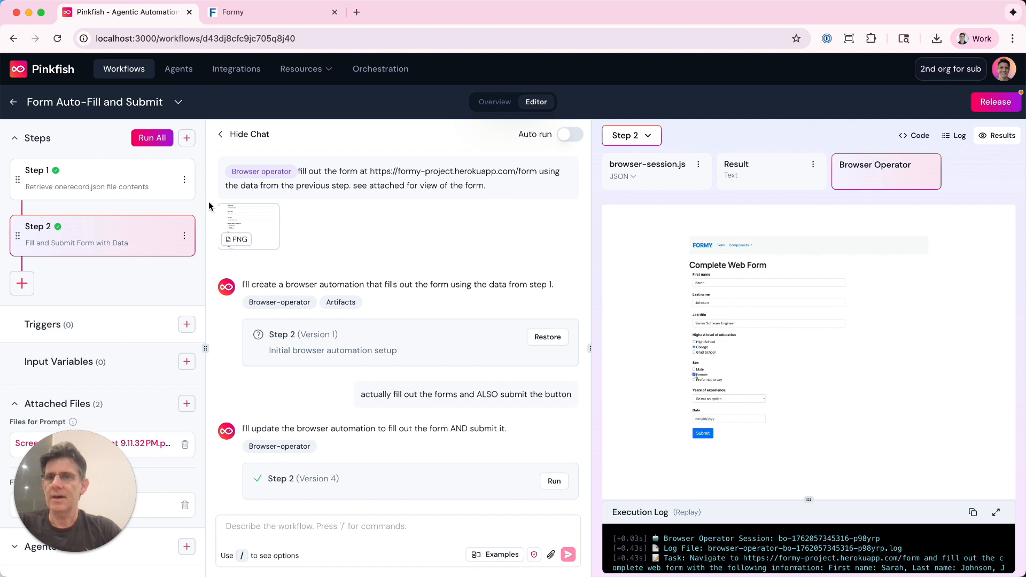
click(104, 172)
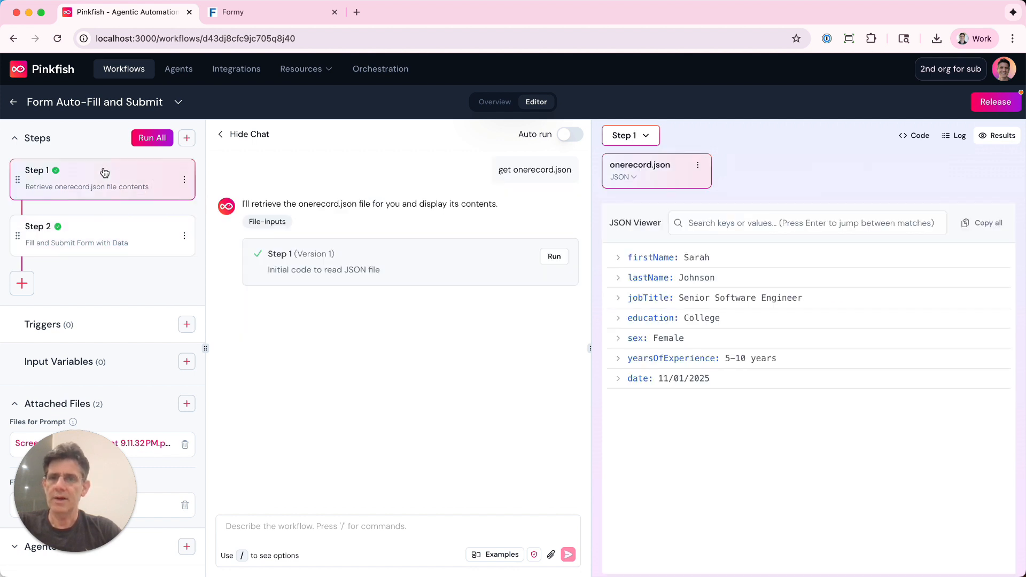
click(107, 229)
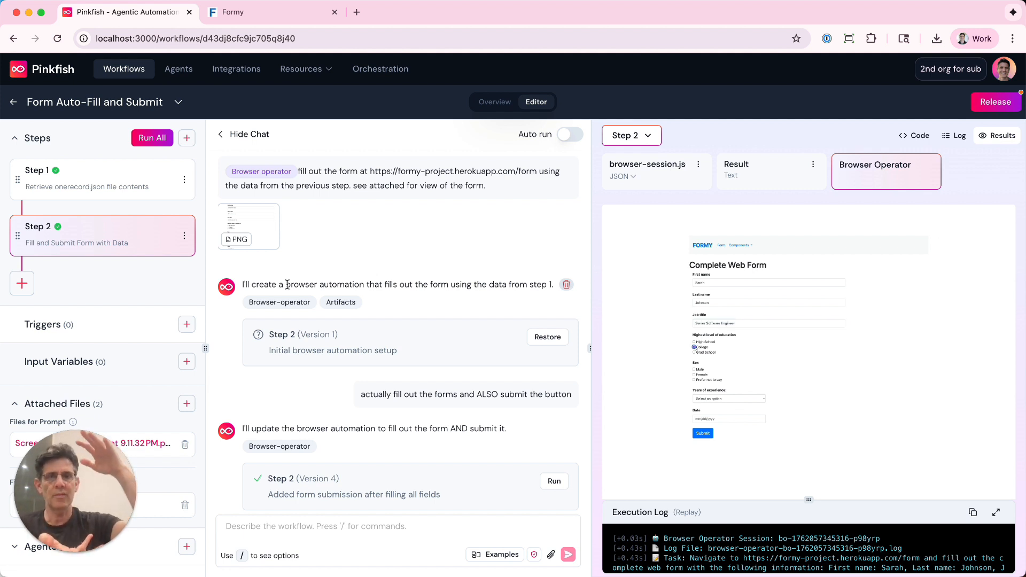
Open the Workflow Monitor in Orchestration to view the workflow runs.
click(376, 72)
click(127, 135)
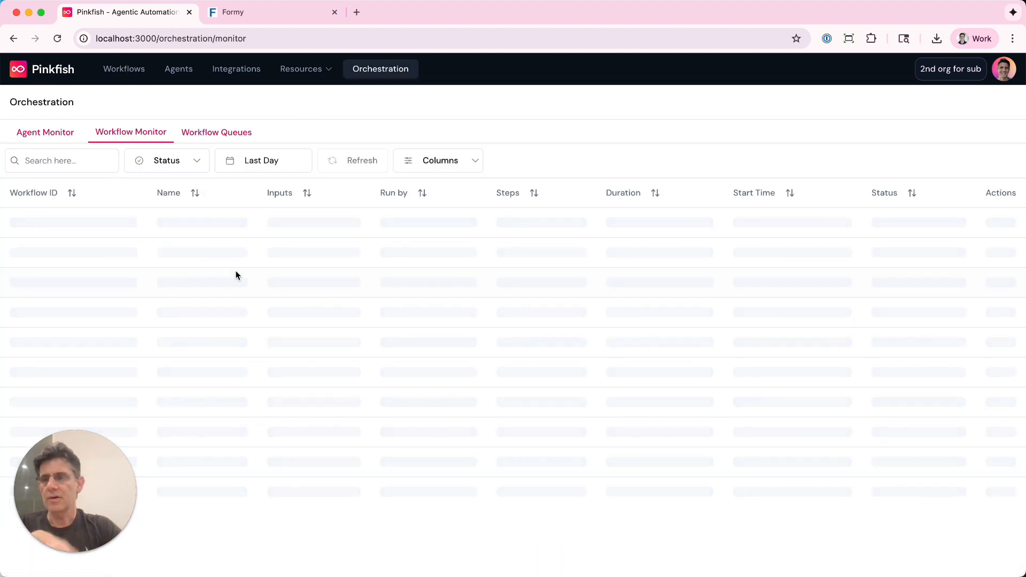